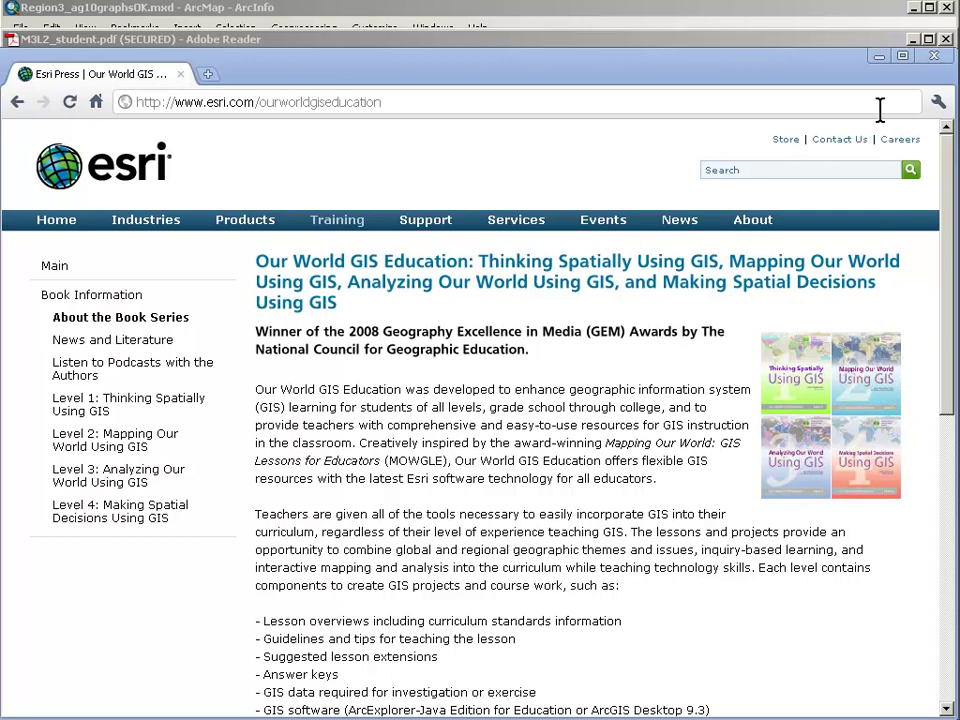
Minimize the Esri web page and the lesson PDF to reveal the South Asia map.
left_click(878, 58)
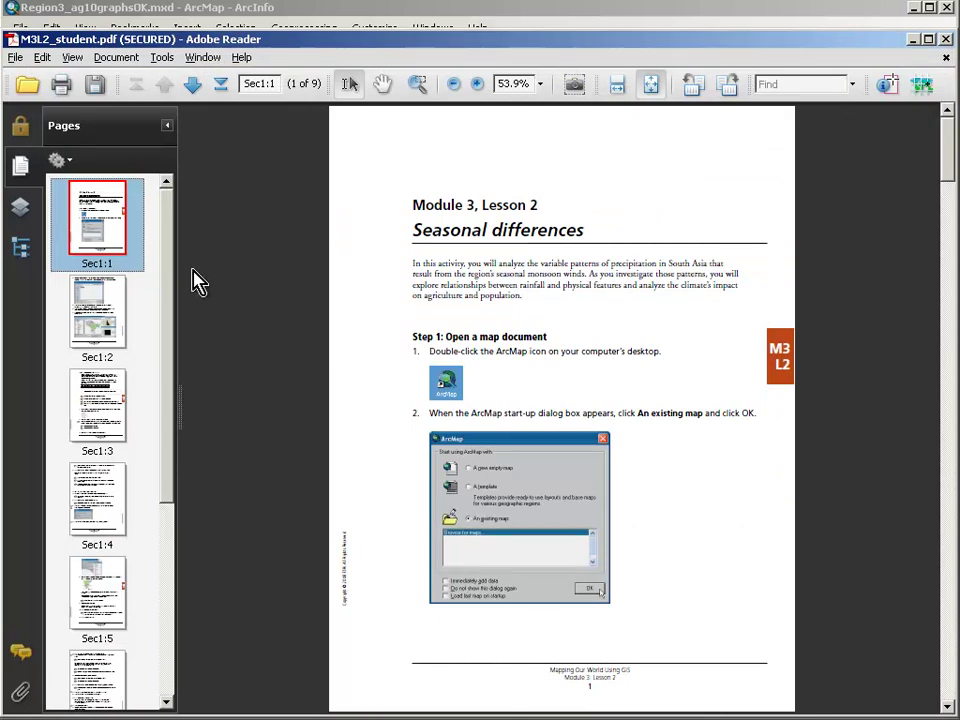
left_click(913, 42)
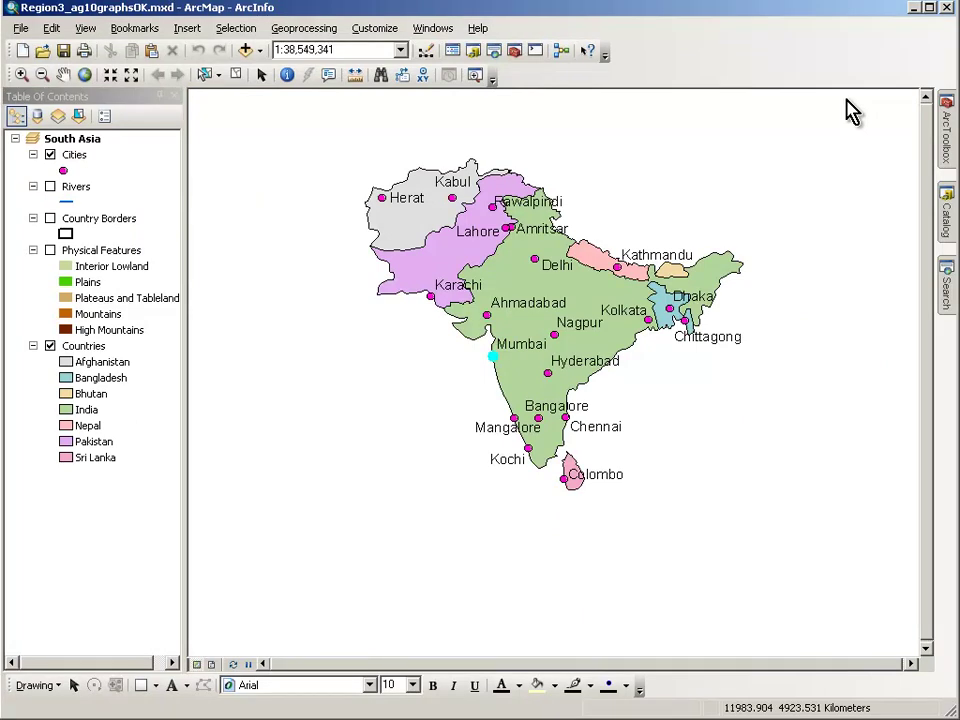
Add the Physical basemap from the basemap gallery beneath the South Asia layers.
left_click(261, 52)
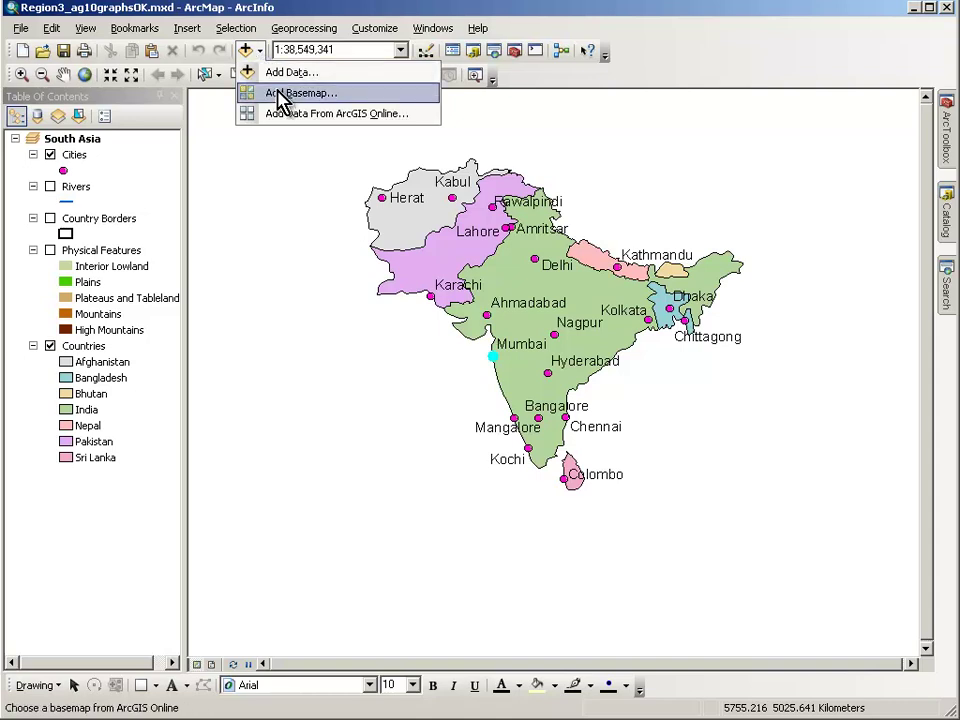
left_click(280, 93)
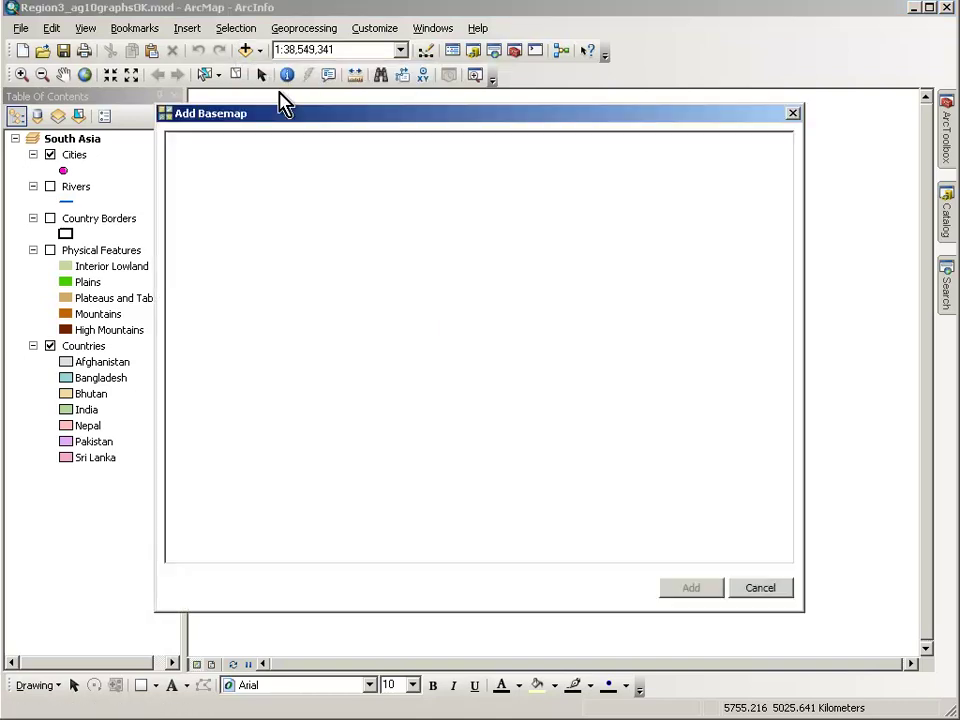
left_click(541, 358)
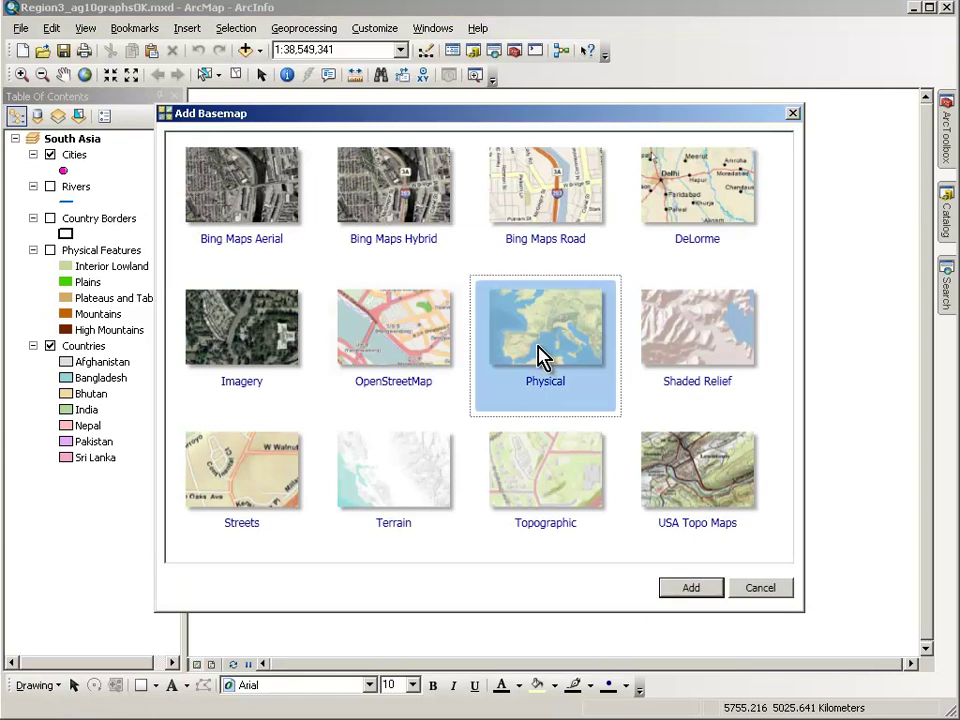
left_click(679, 591)
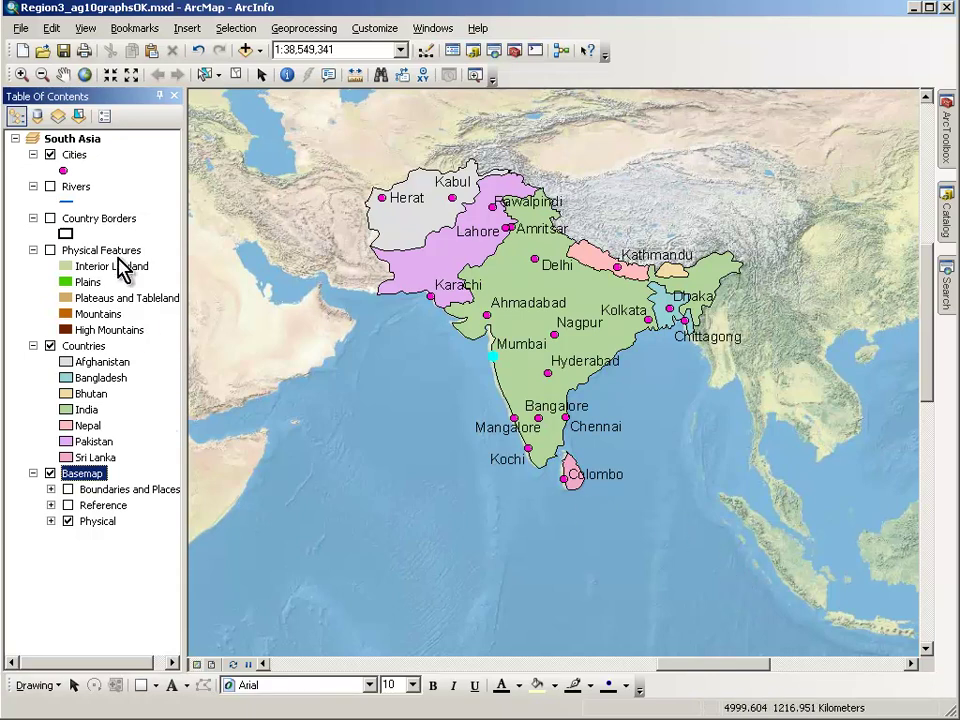
Zoom the map to the Countries layer extent, then activate the Identify tool.
left_click(97, 347)
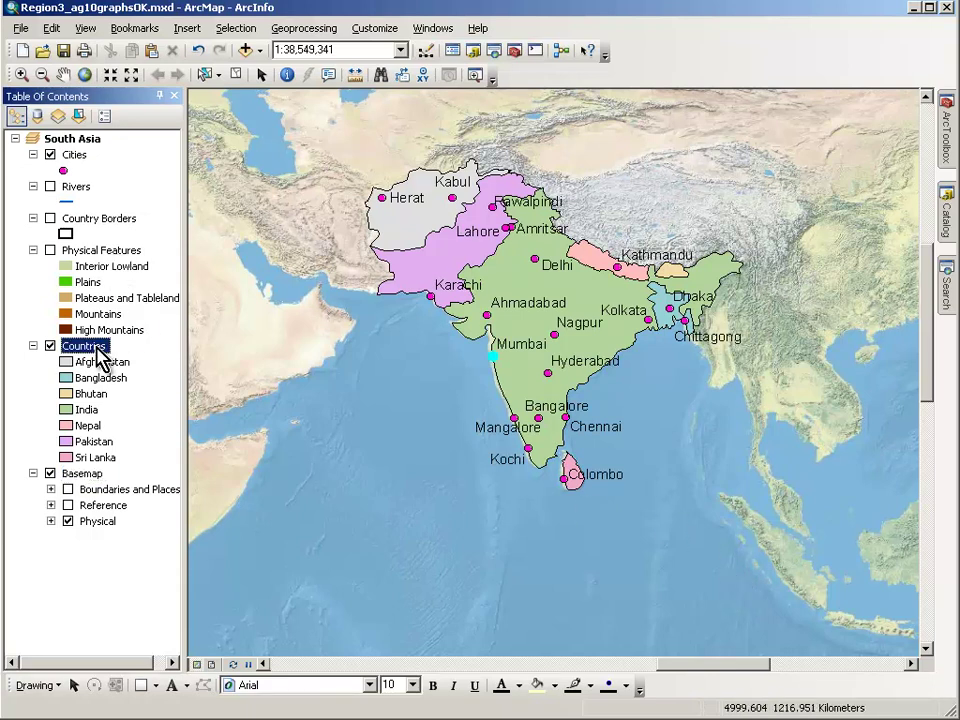
right_click(97, 348)
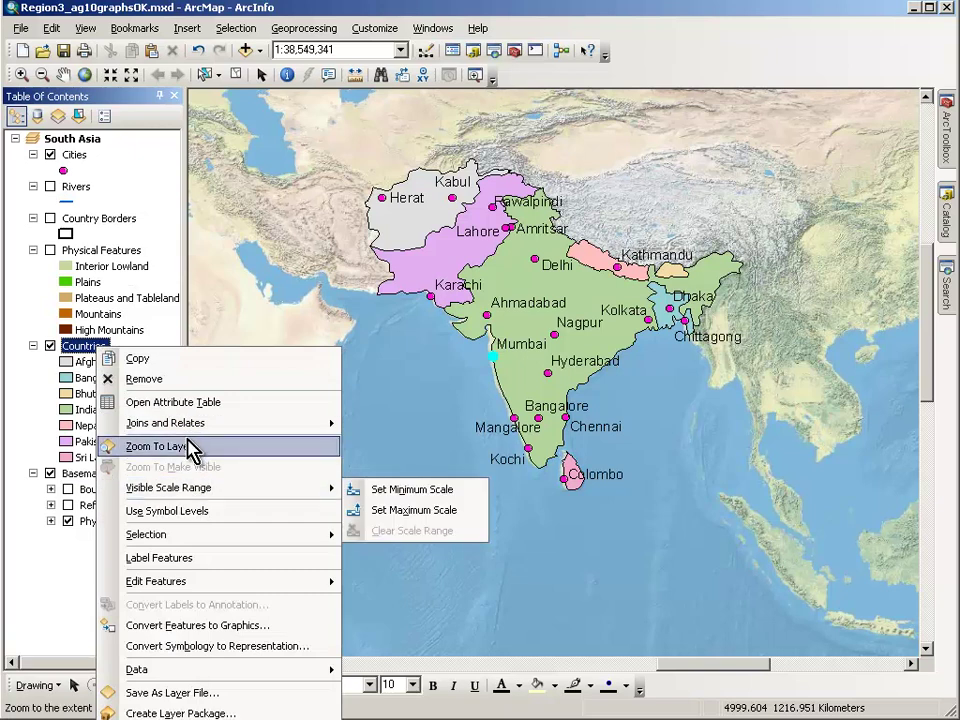
left_click(188, 445)
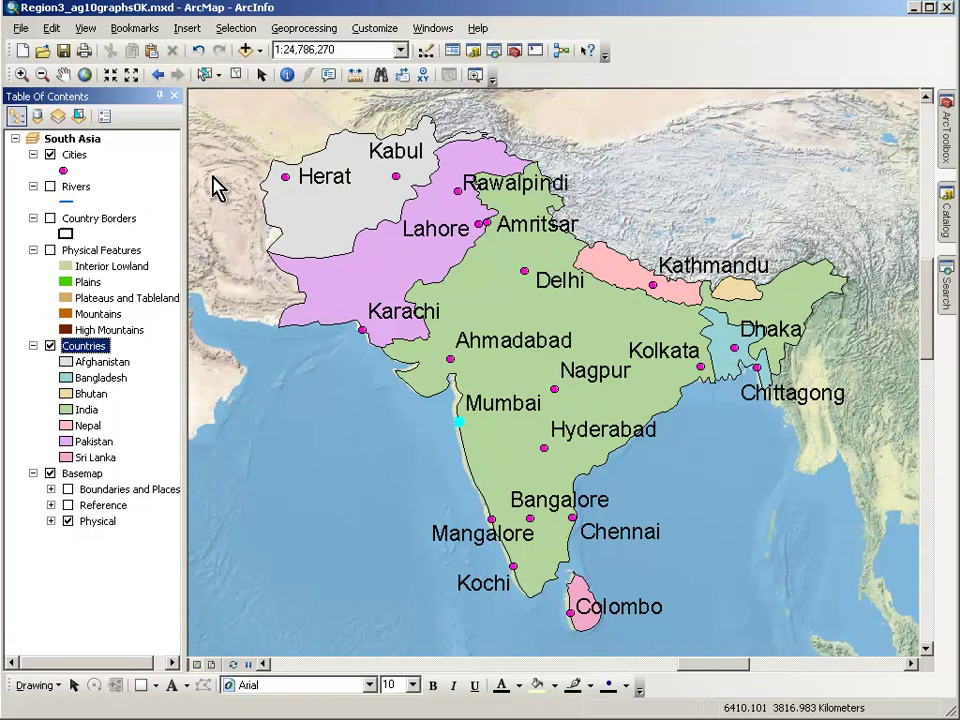
left_click(288, 77)
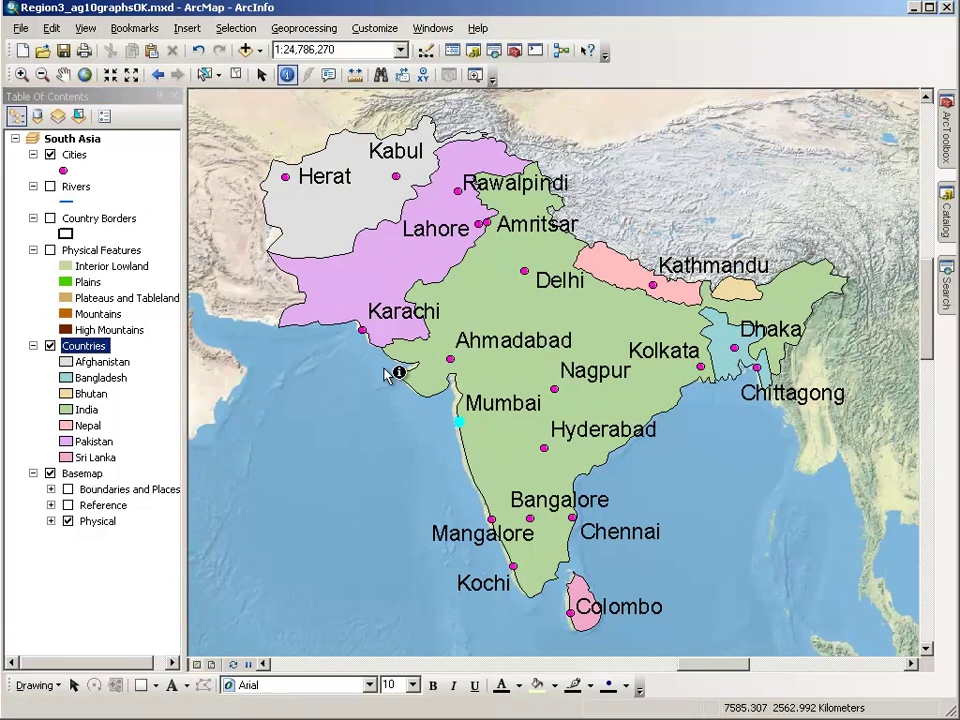
left_click(460, 423)
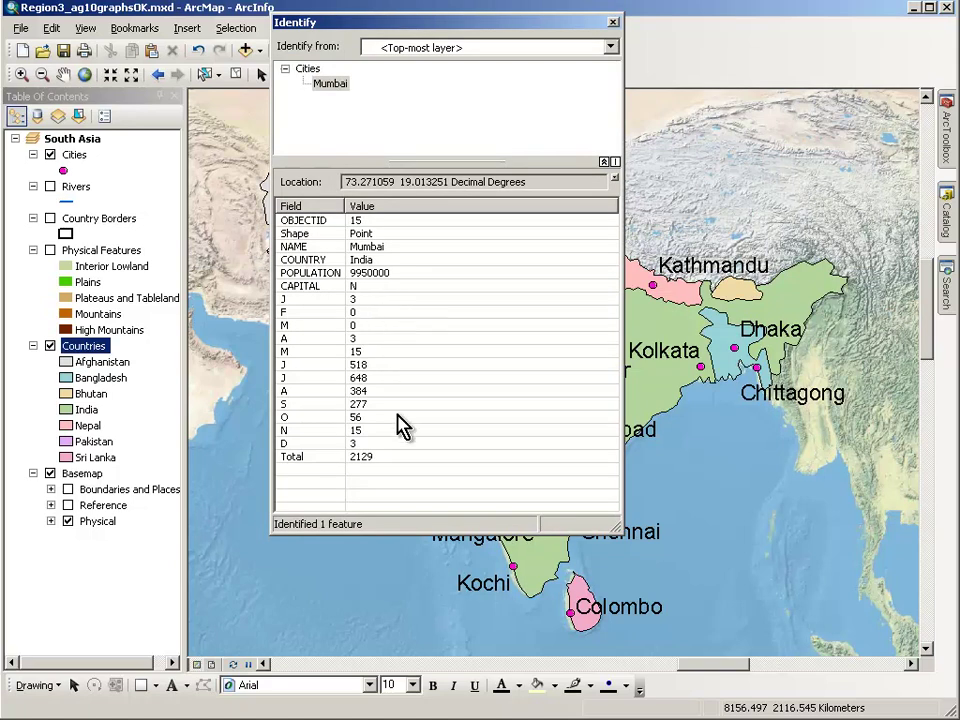
left_click(613, 22)
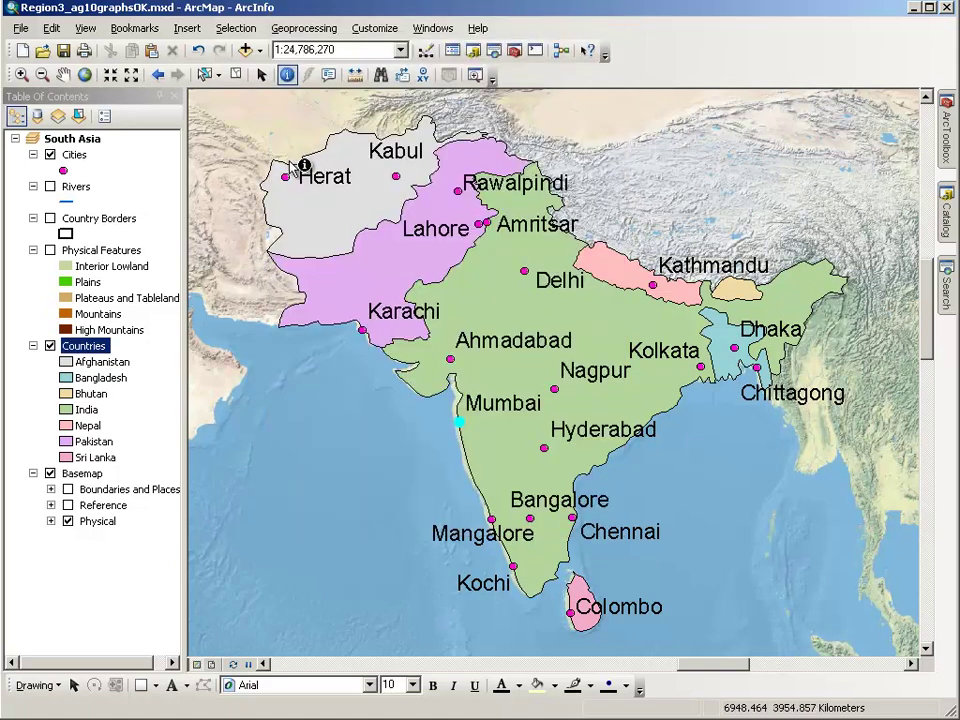
right_click(76, 156)
left_click(138, 210)
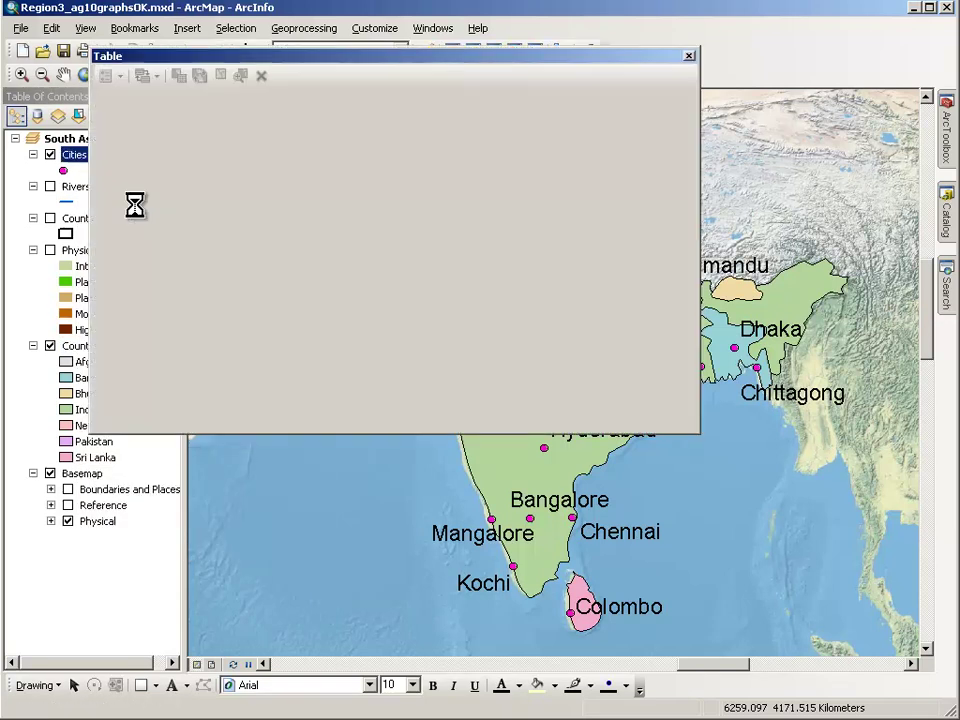
left_click_drag(306, 377, 463, 381)
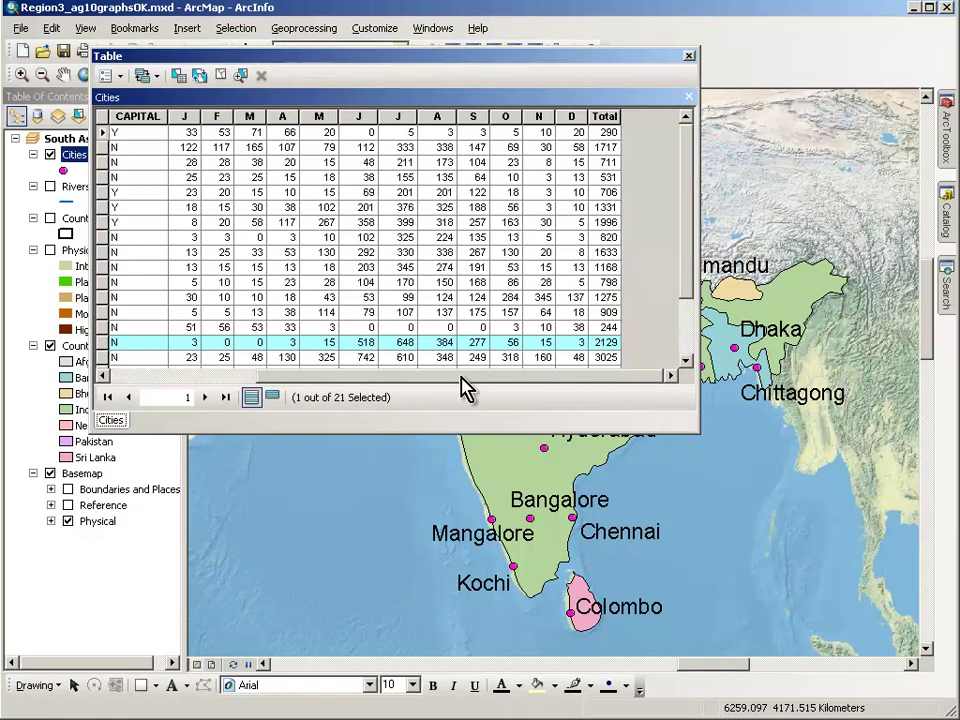
left_click(688, 56)
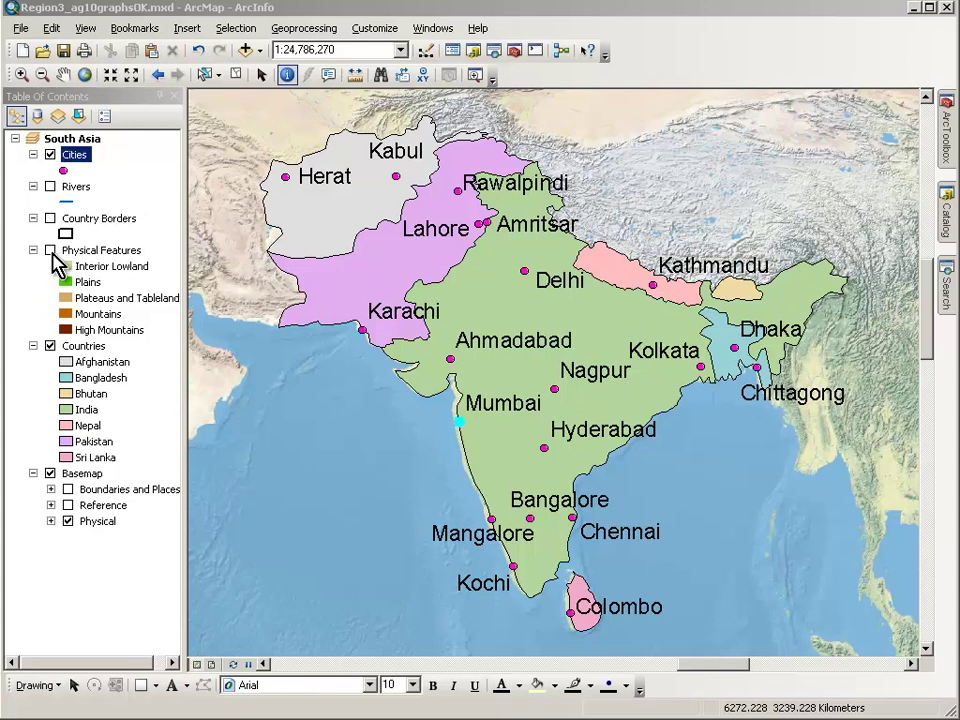
left_click(51, 251)
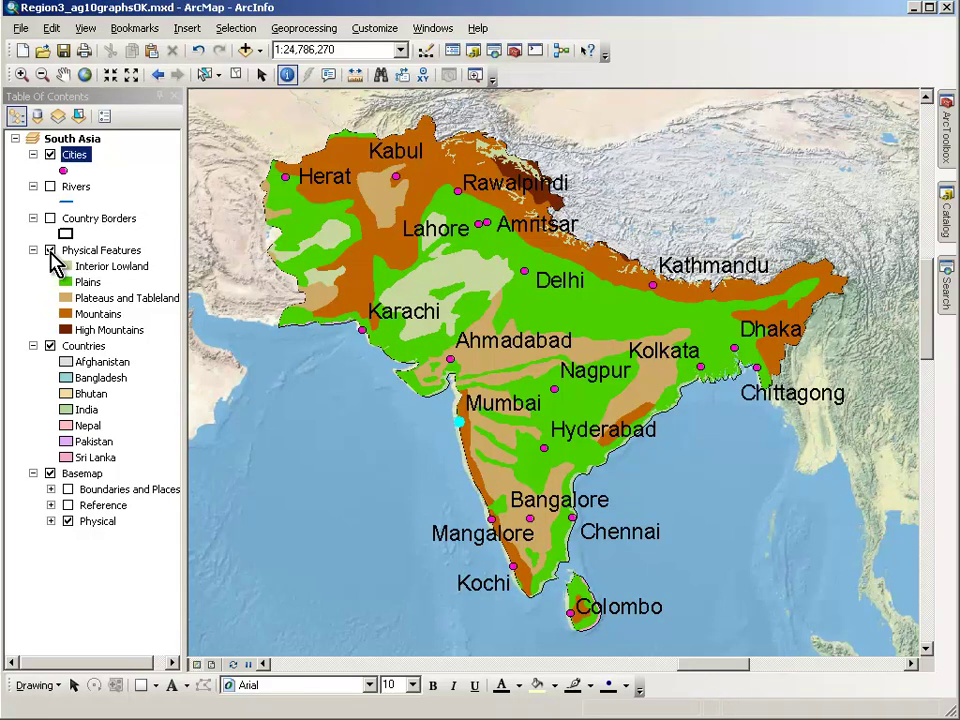
left_click(51, 251)
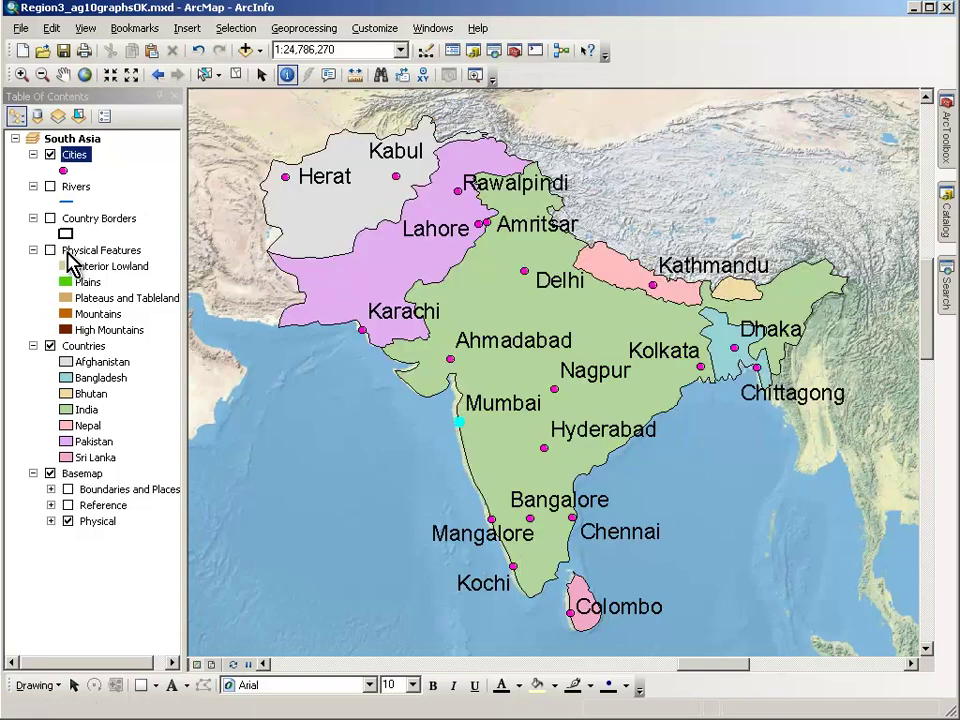
Show the saved Monthly Rainfall graph and shorten its window to uncover more cities.
left_click(90, 32)
mouse_move(111, 98)
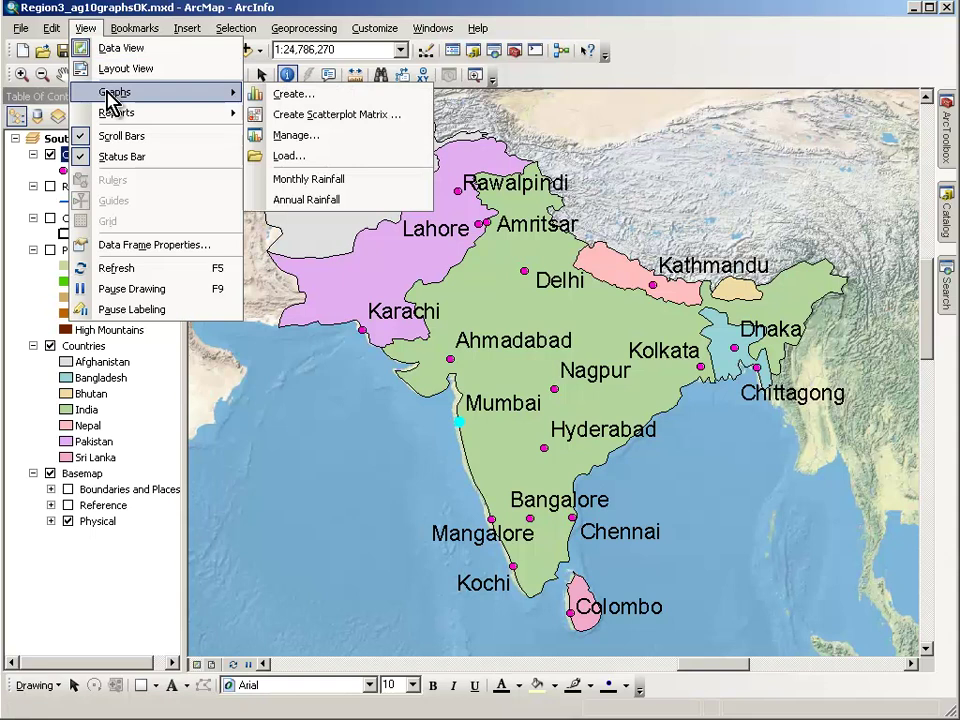
left_click(333, 190)
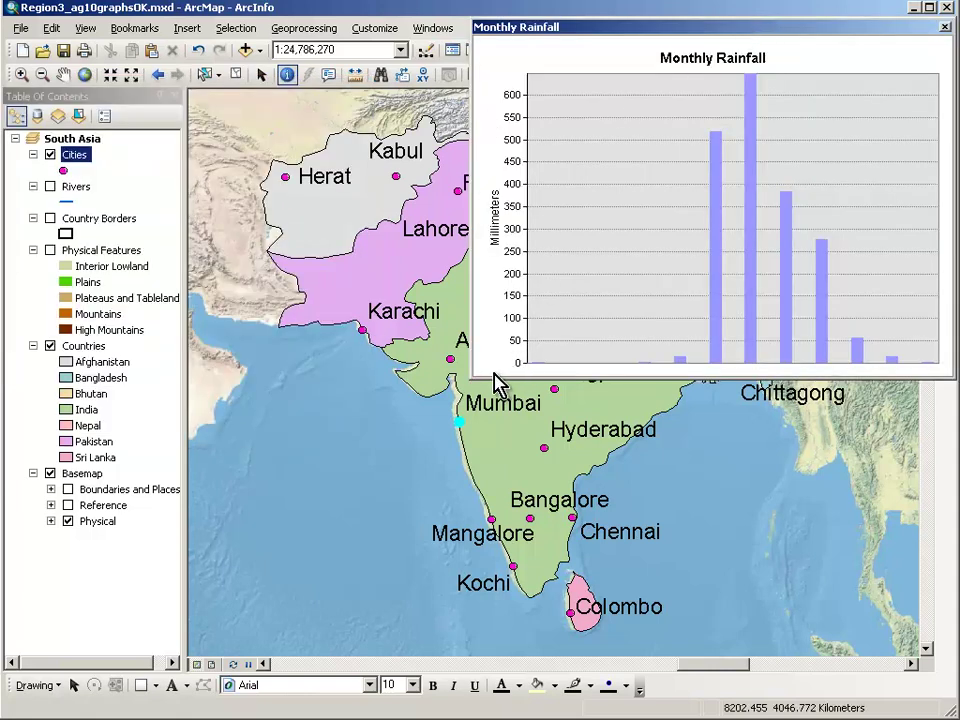
left_click_drag(497, 379, 505, 310)
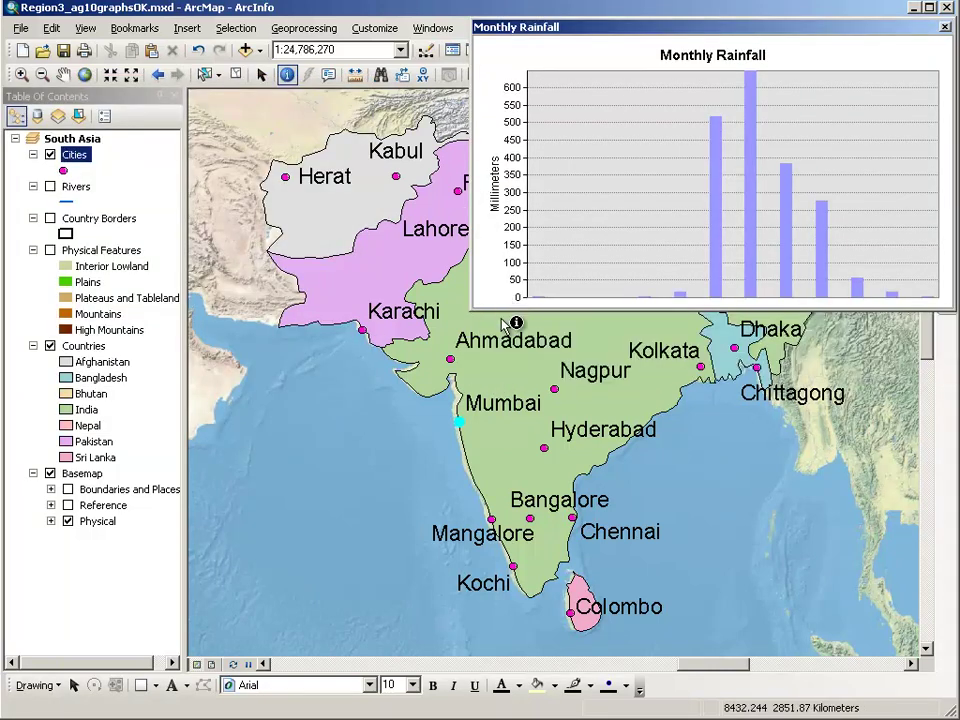
Show the saved Annual Rainfall graph from View > Graphs.
left_click(88, 30)
mouse_move(103, 92)
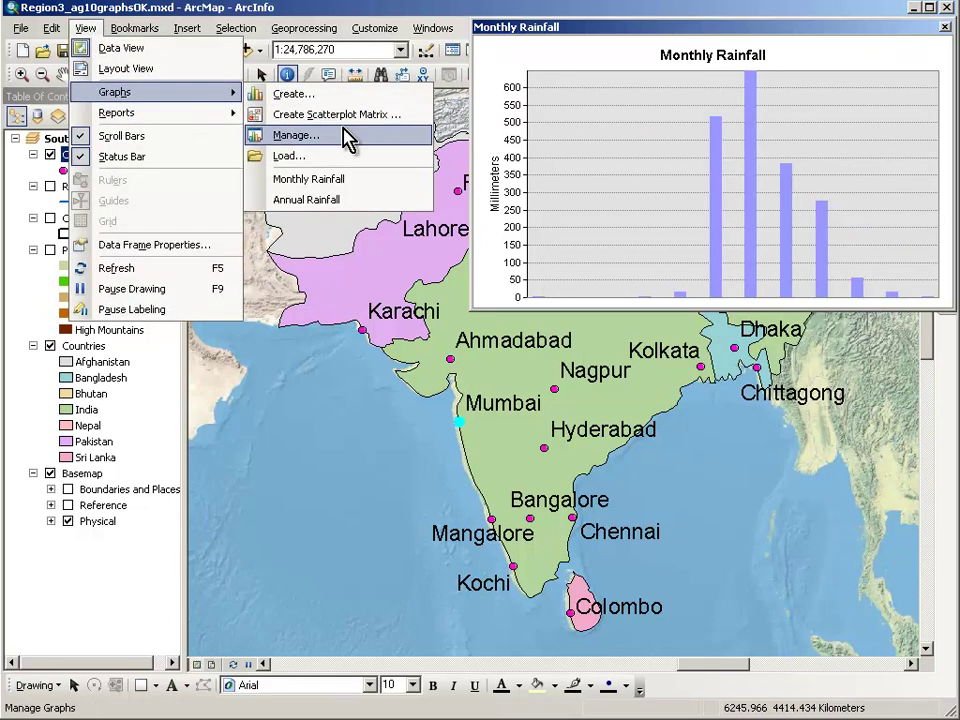
left_click(341, 202)
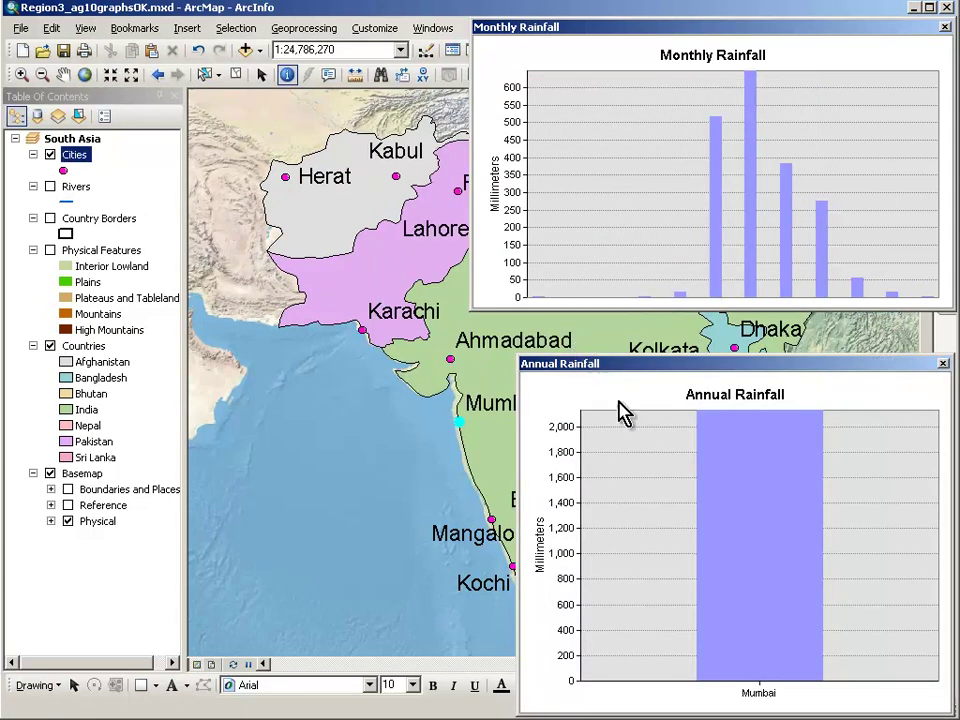
Make Cities the only selectable layer, with the Select Features tool active.
left_click(205, 80)
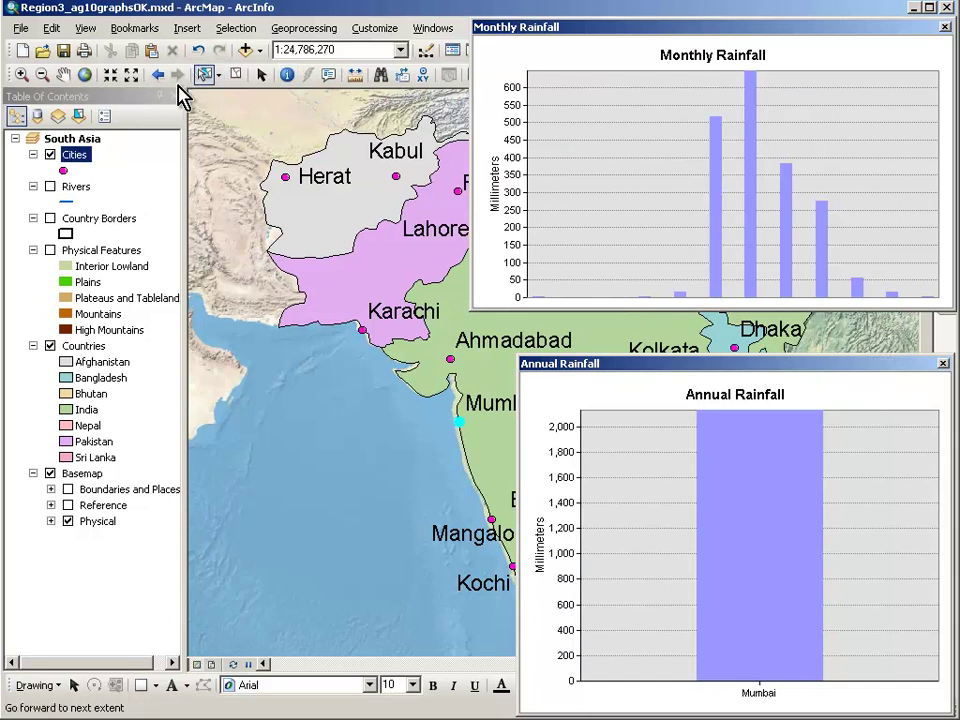
right_click(81, 156)
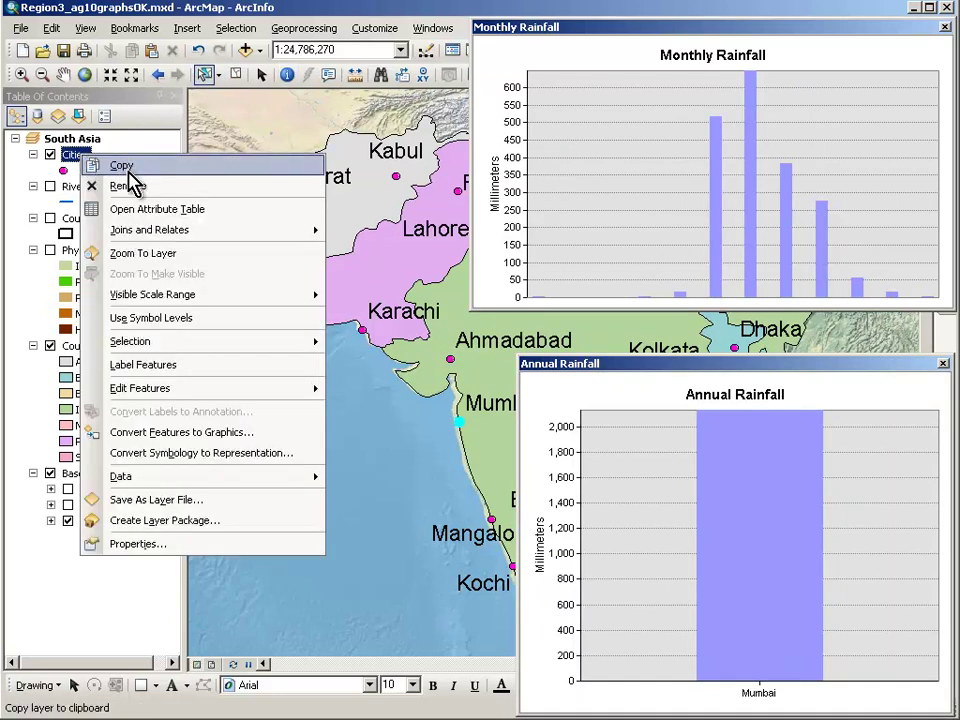
mouse_move(181, 340)
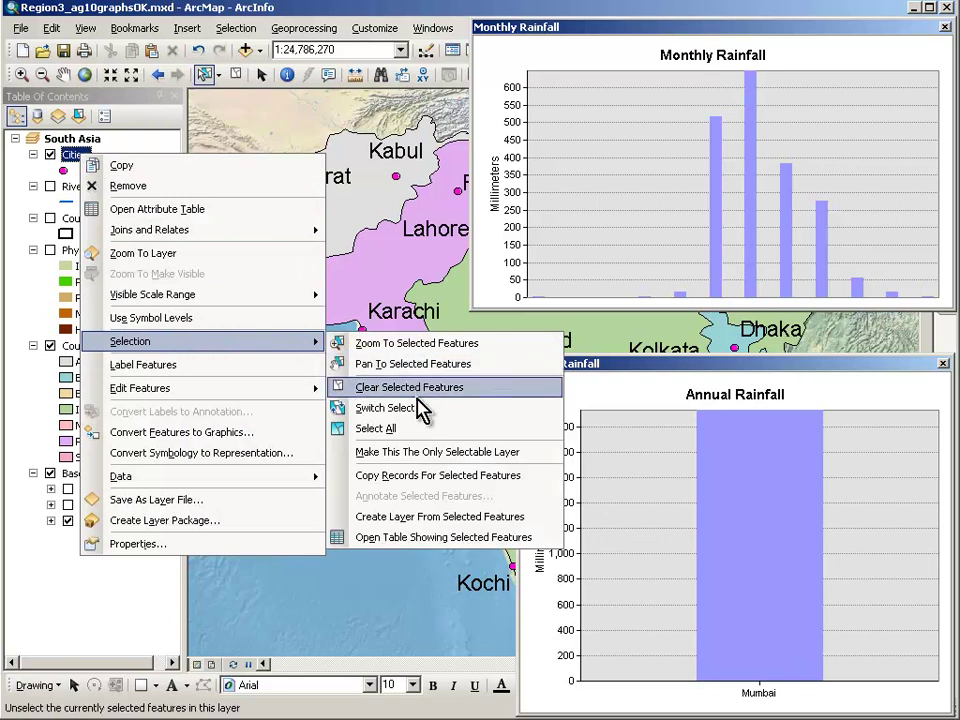
left_click(419, 456)
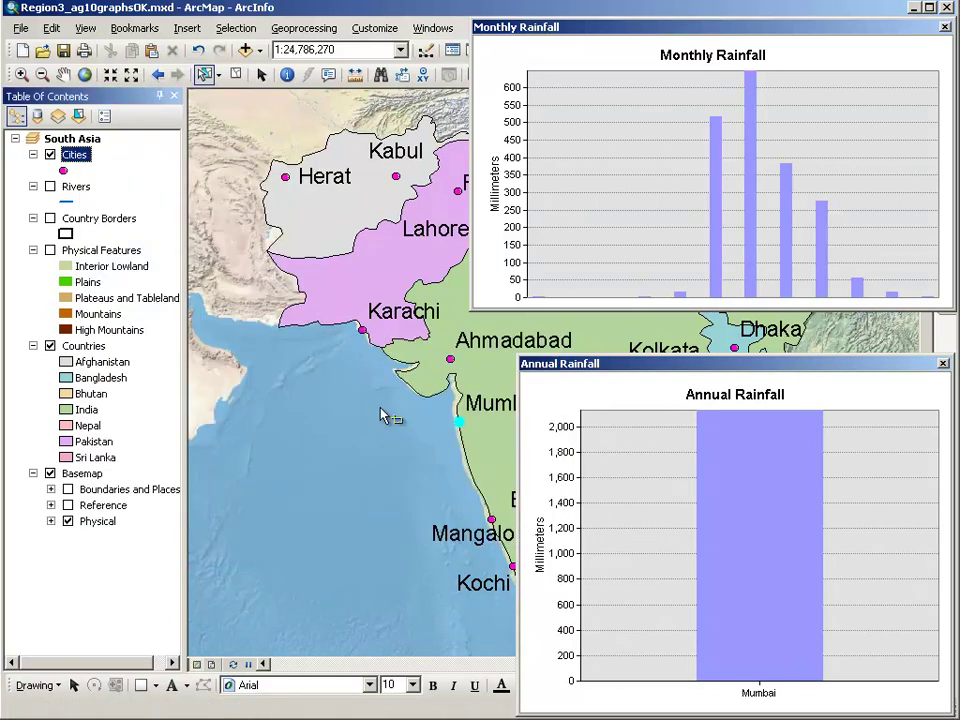
Select Karachi, then Kabul, then Herat so the graphs show Herat's rainfall.
left_click(362, 331)
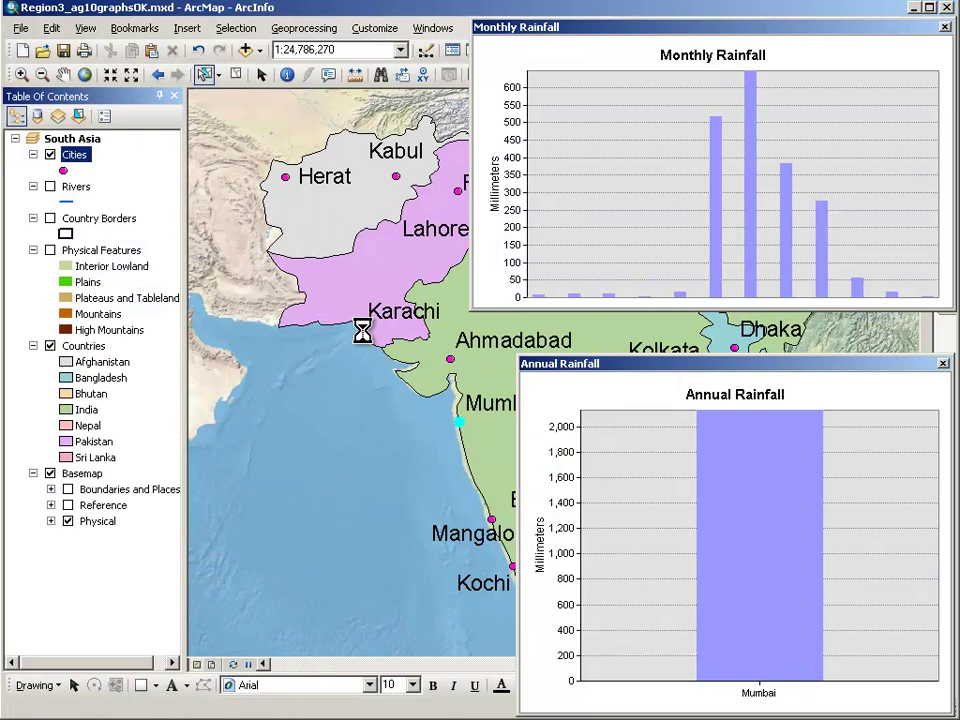
left_click(396, 176)
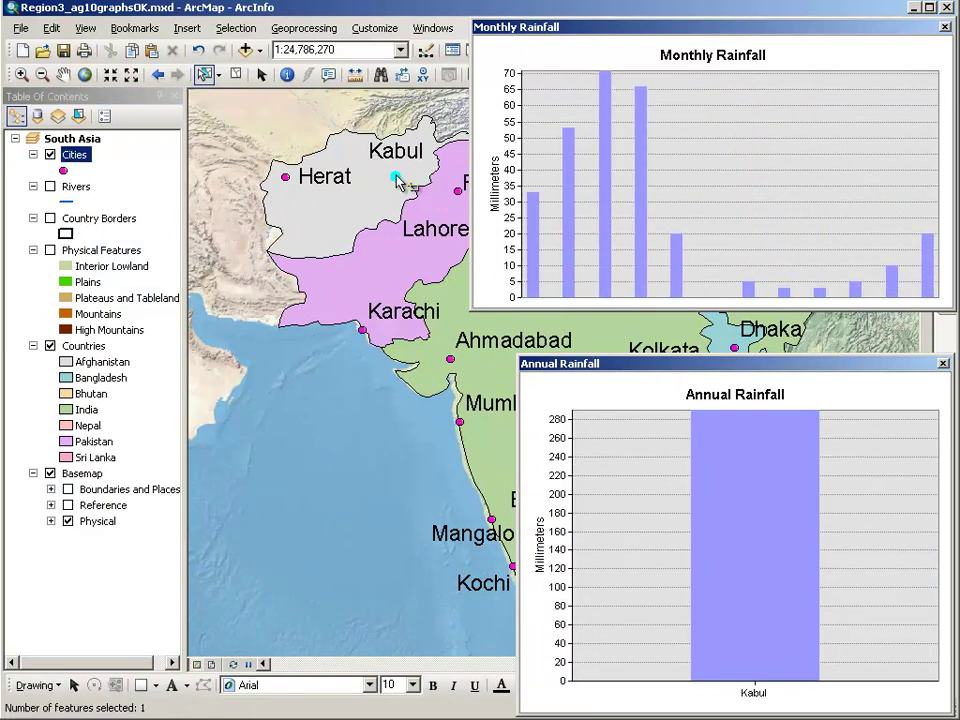
left_click(287, 179)
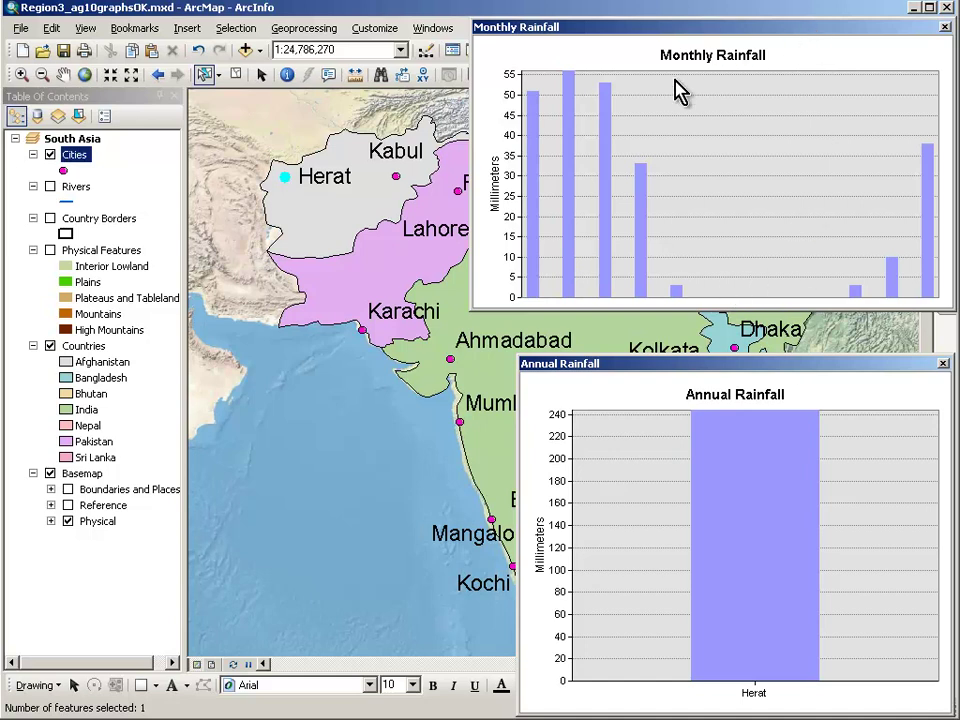
Move the Monthly graph lower left and select Kabul, Rawalpindi, Delhi and Dhaka together.
left_click_drag(363, 388, 360, 402)
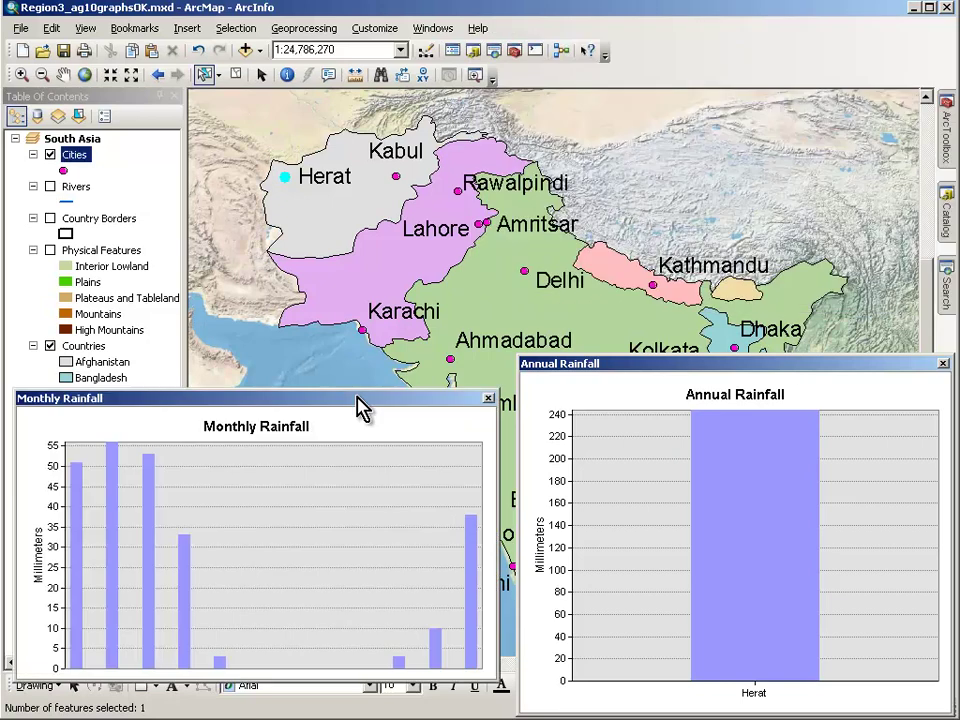
left_click(396, 178)
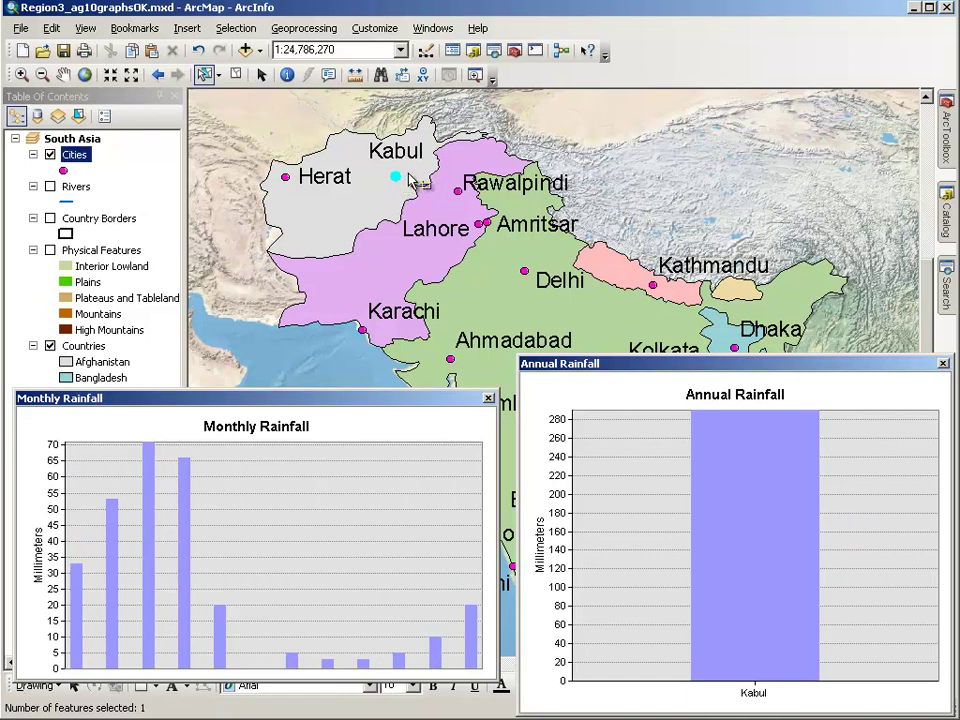
left_click_drag(455, 192, 466, 205)
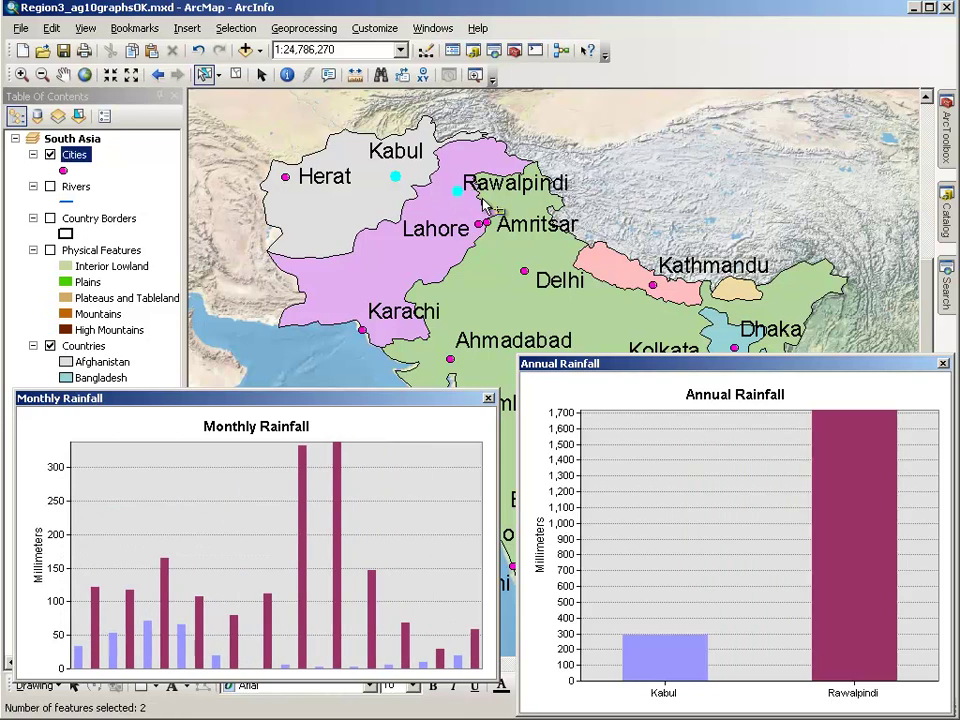
left_click_drag(516, 263, 555, 281)
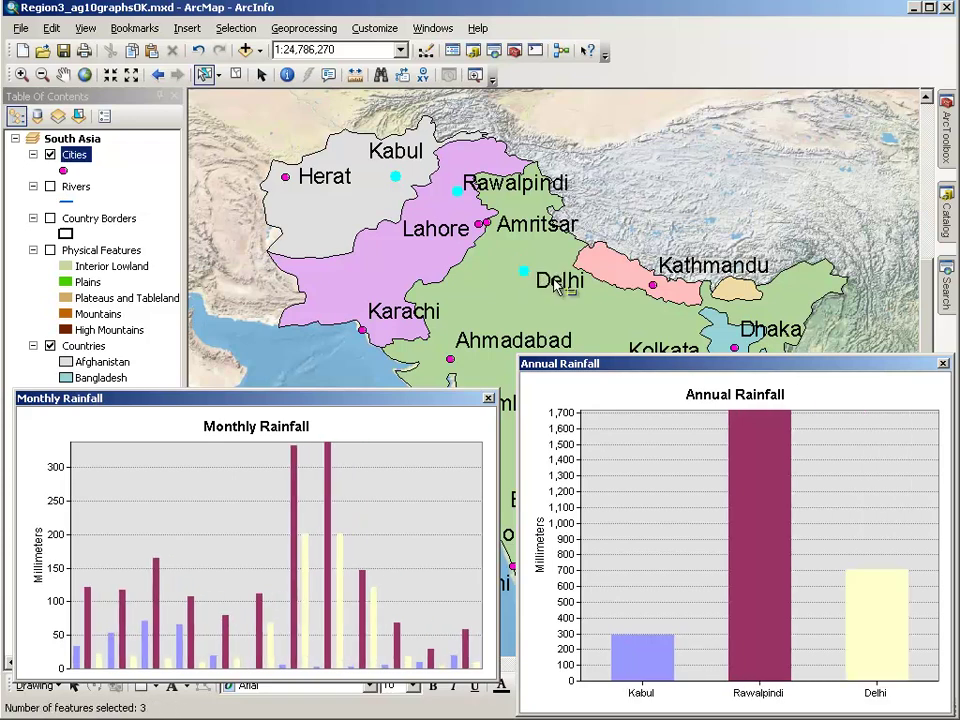
left_click_drag(732, 345, 741, 352)
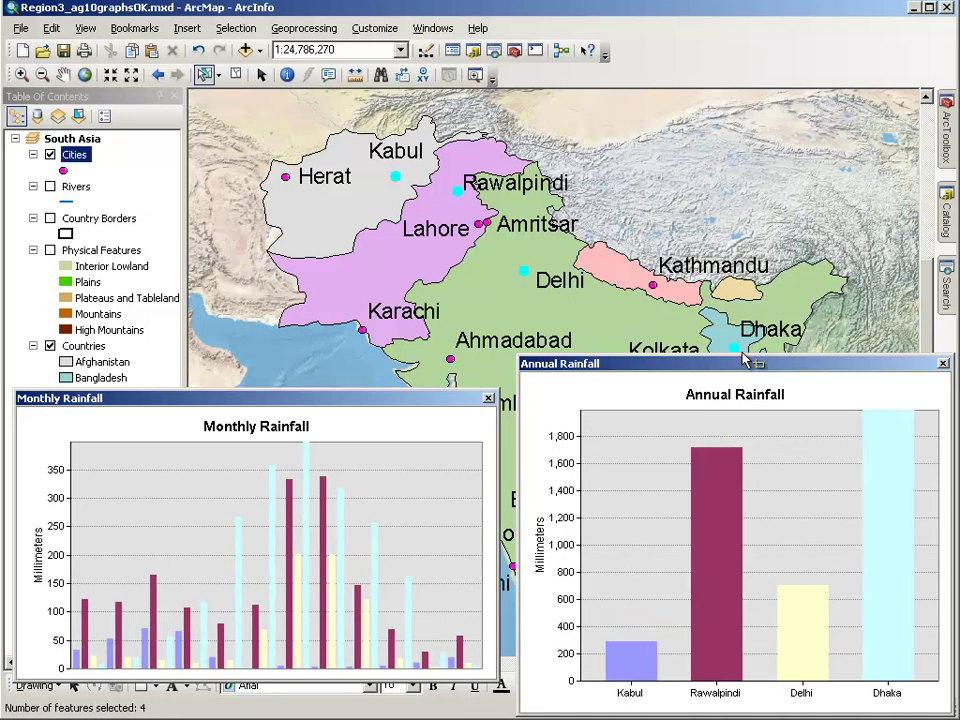